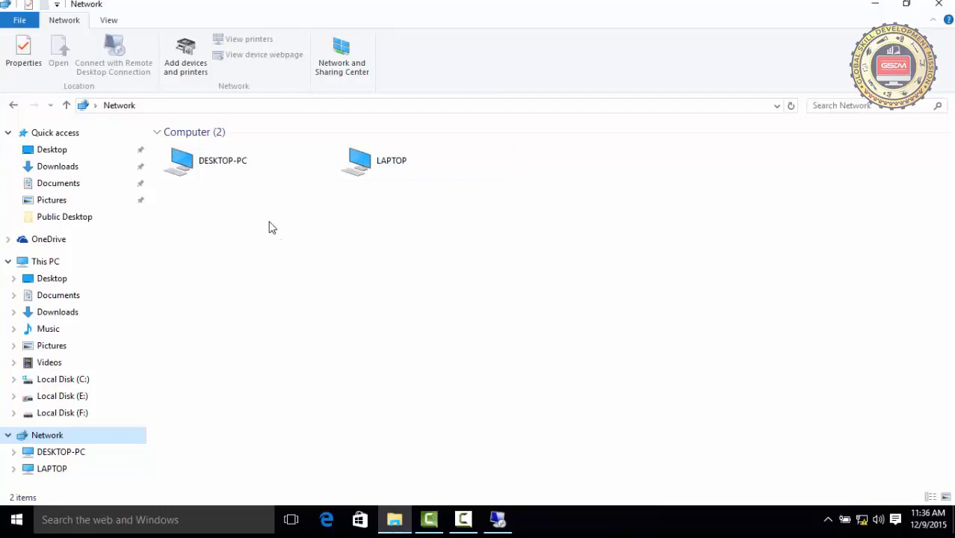
Open DESKTOP-PC from the network computers to view its shared resources
double_click(182, 168)
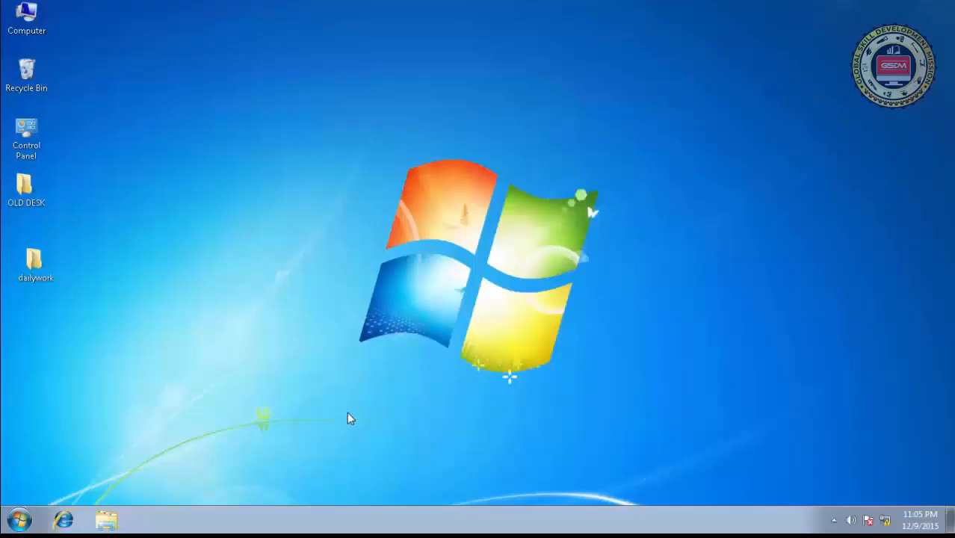
Switch to the Windows 7 computer DESKTOP-PC and open the Advanced Sharing settings for New Volume (D:)
double_click(27, 15)
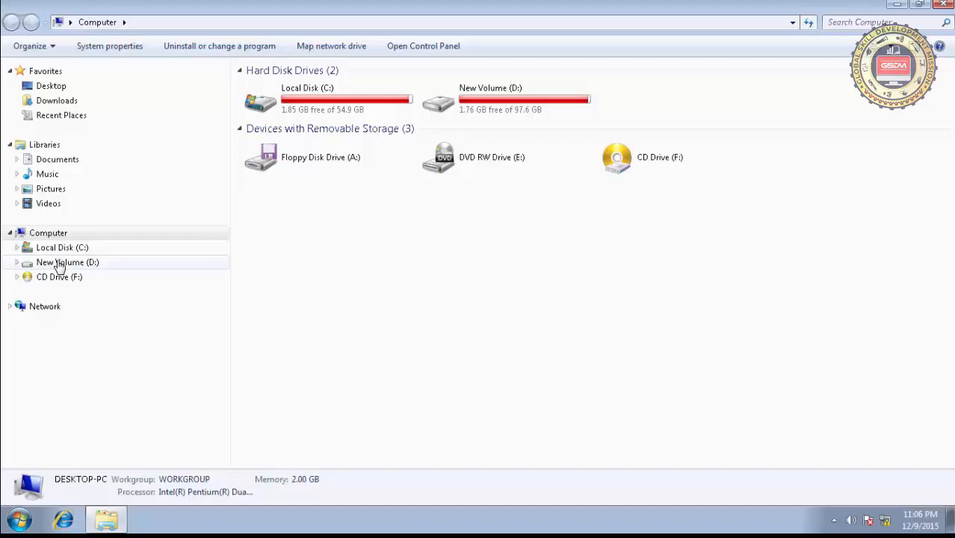
right_click(491, 110)
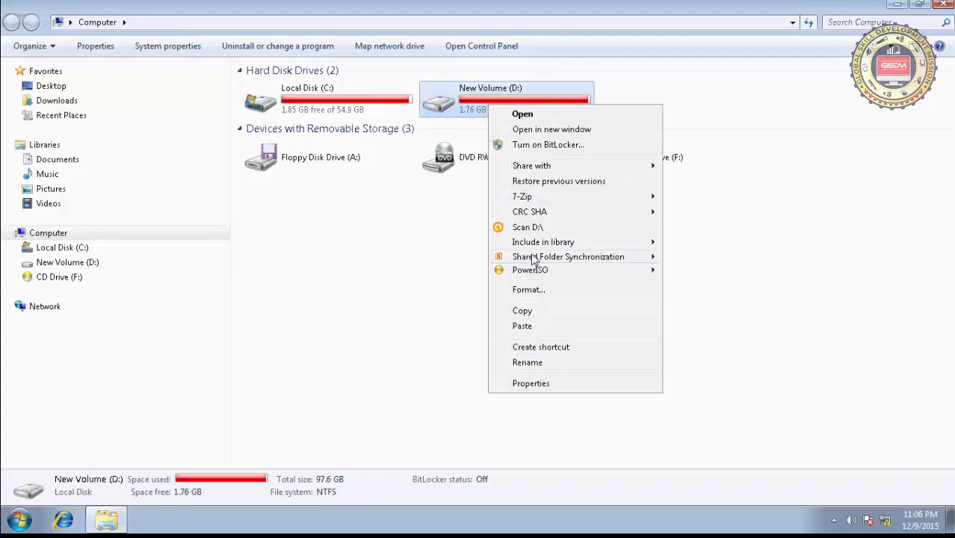
mouse_move(545, 169)
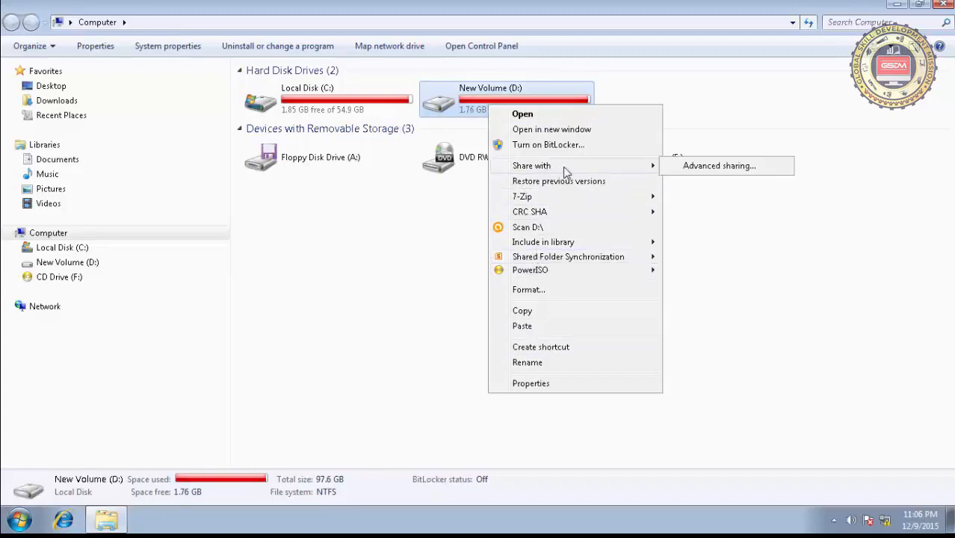
click(702, 167)
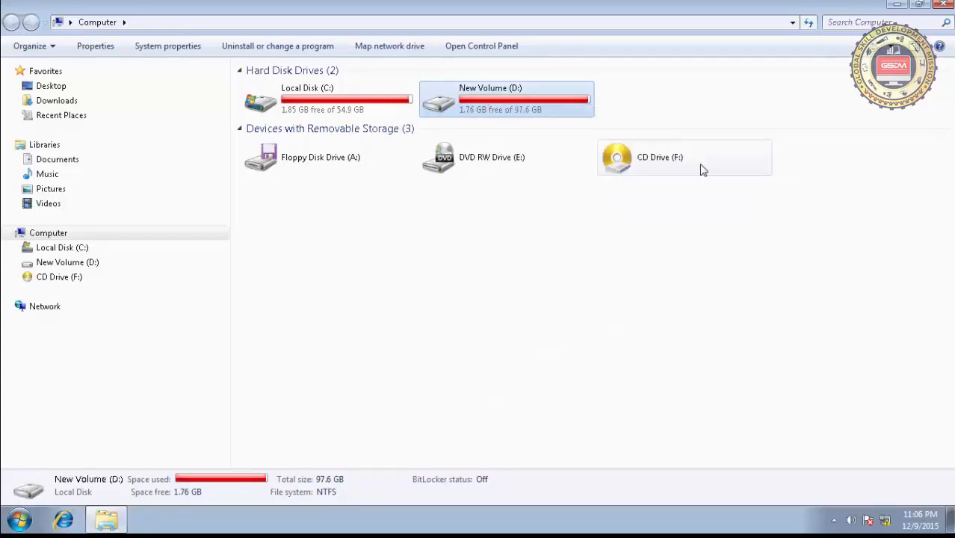
drag(776, 160, 485, 110)
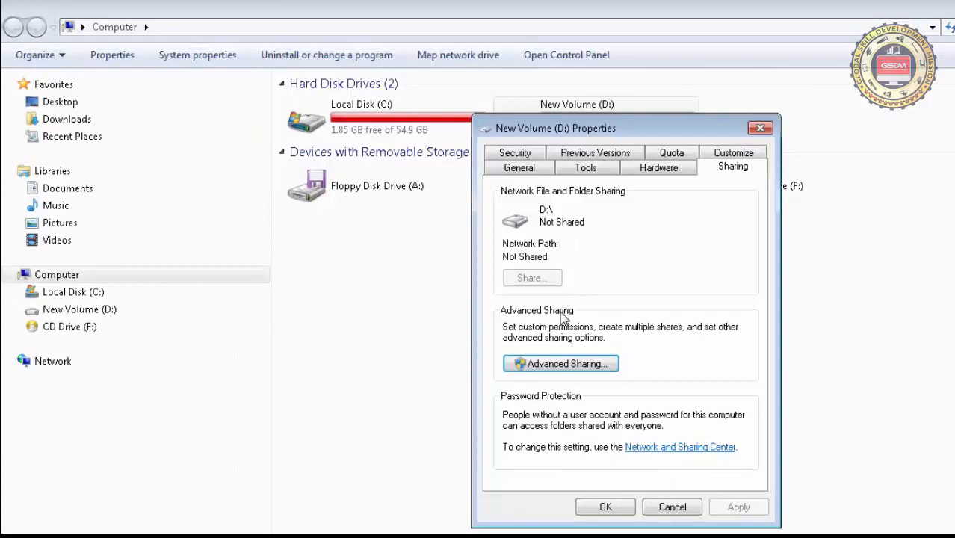
click(537, 360)
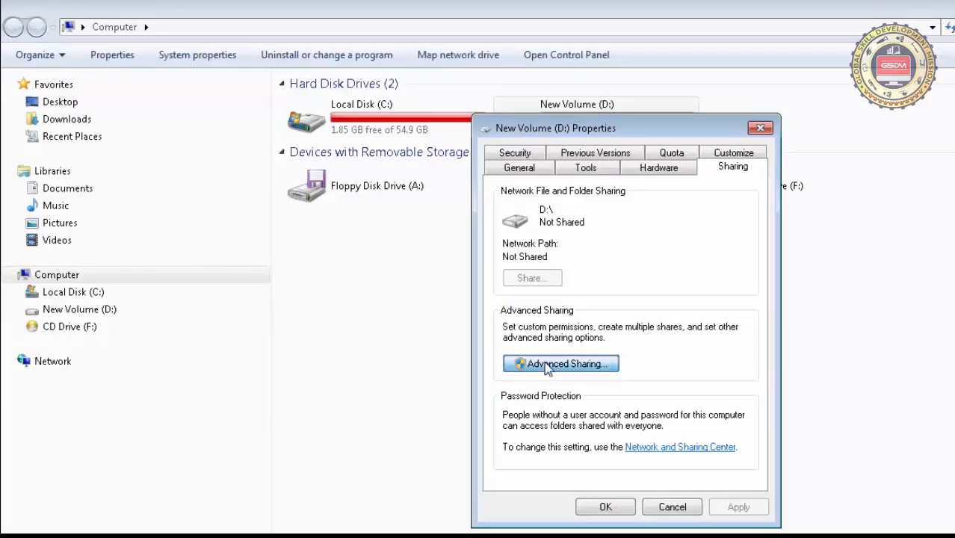
mouse_move(544, 140)
mouse_down()
mouse_move(713, 128)
mouse_move(669, 194)
mouse_up()
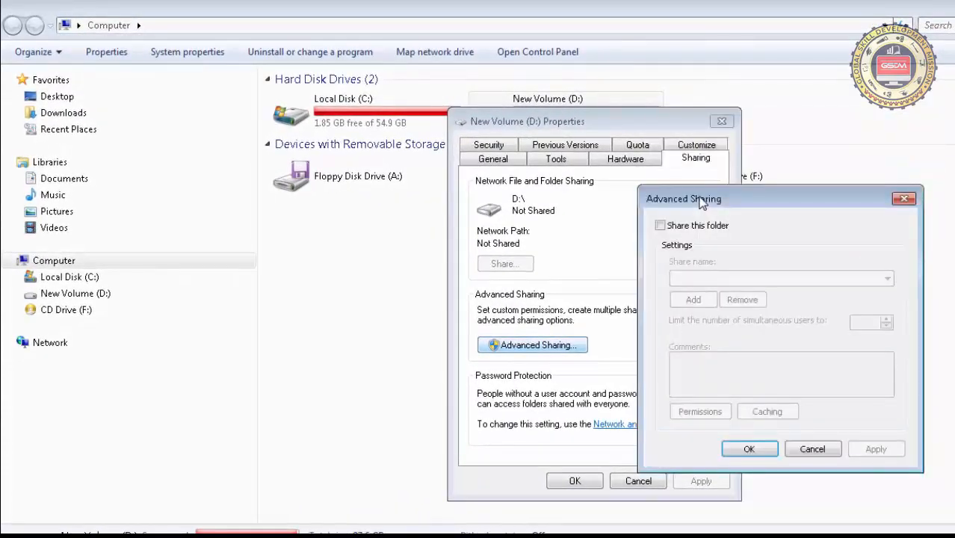
Share the D: drive under the share name D with Full Control allowed for Everyone
click(660, 225)
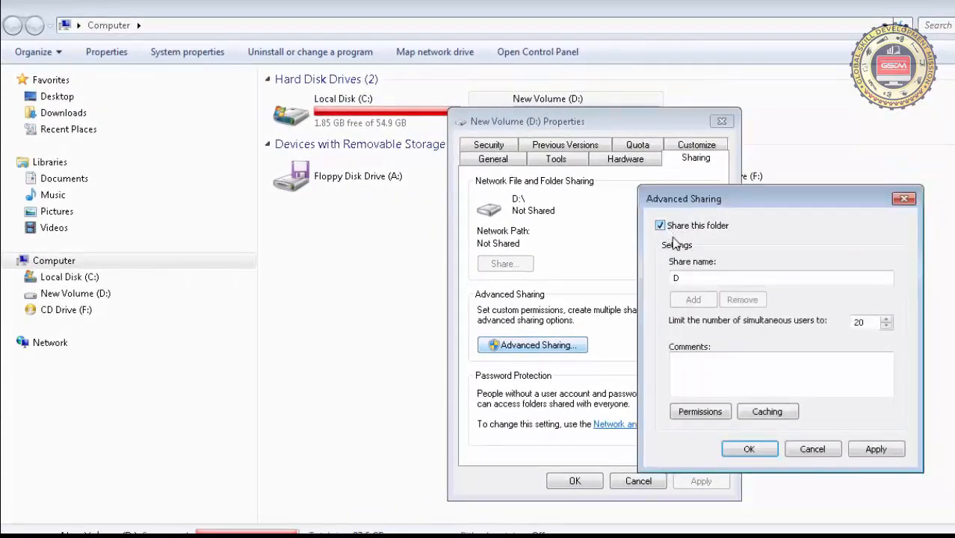
click(695, 277)
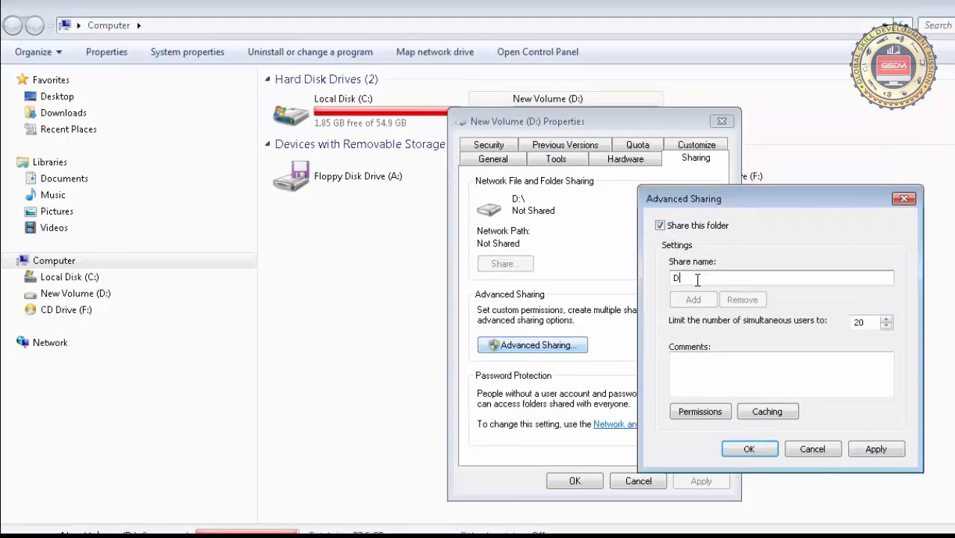
click(706, 411)
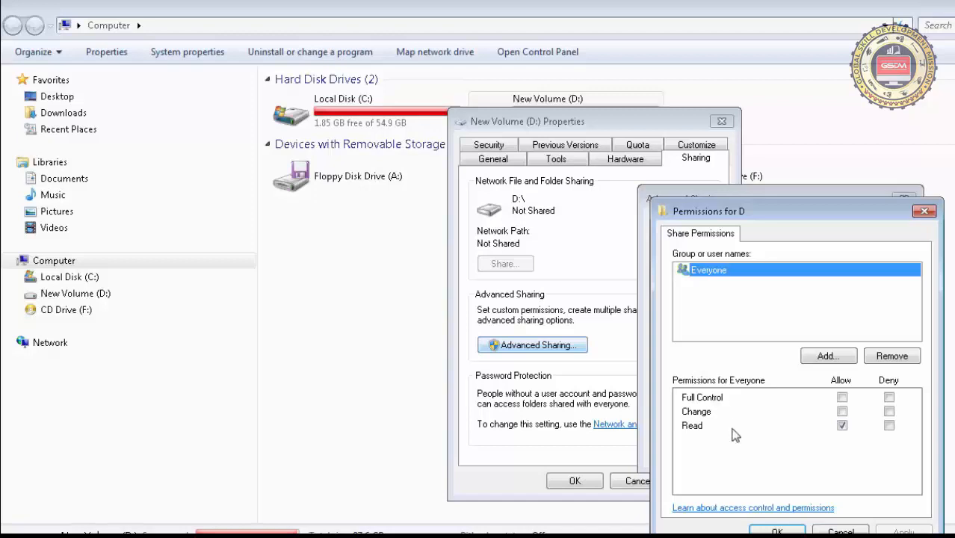
click(842, 398)
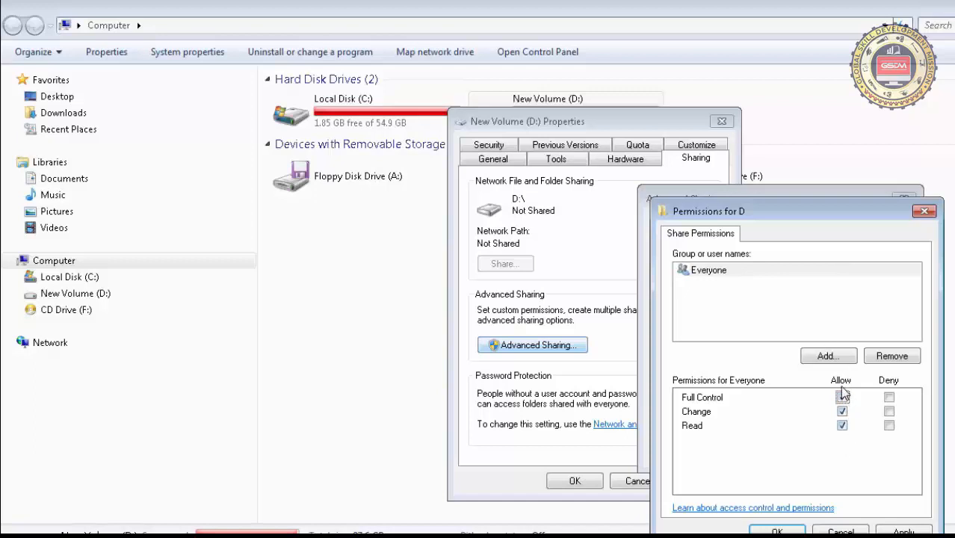
click(777, 530)
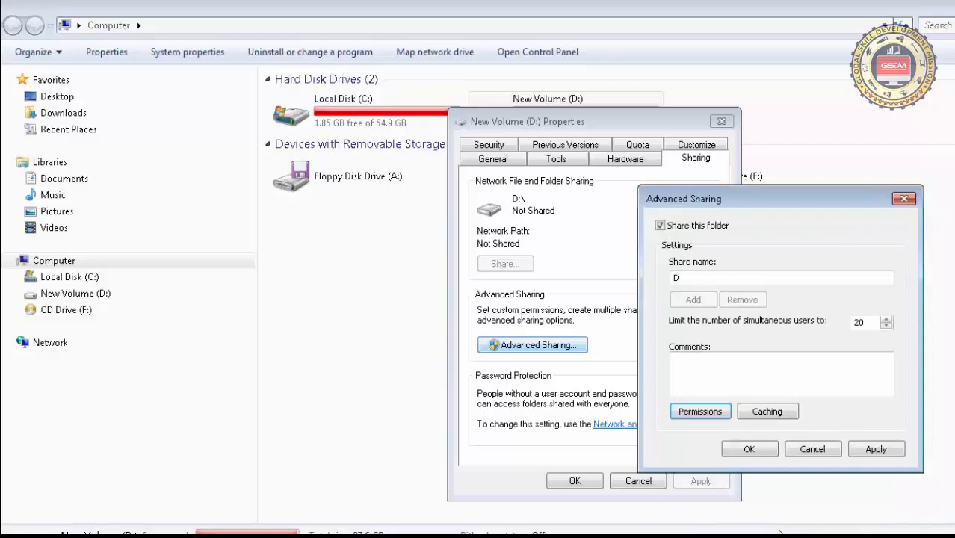
click(867, 447)
click(749, 449)
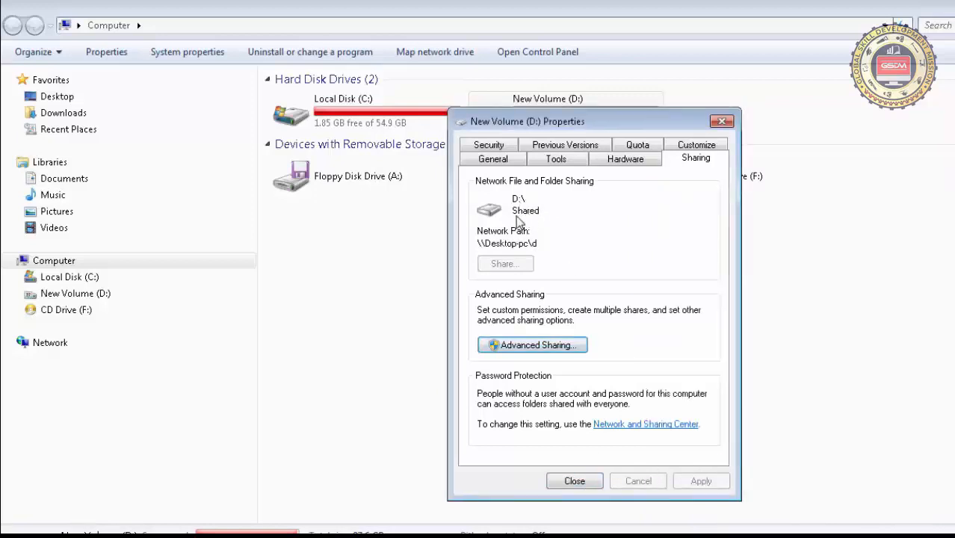
click(569, 482)
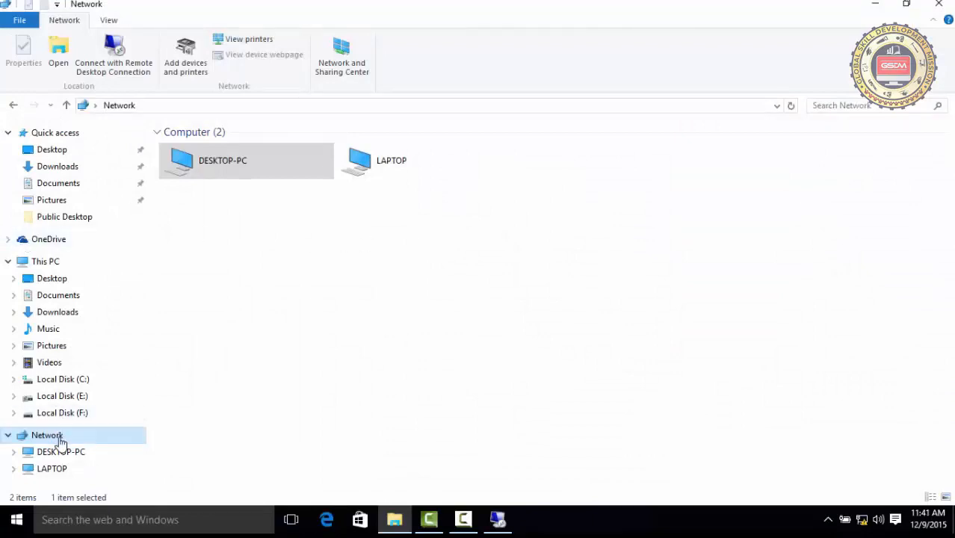
Switch to the Windows 10 computer and try to open the shared folder d on DESKTOP-PC over the network
click(467, 244)
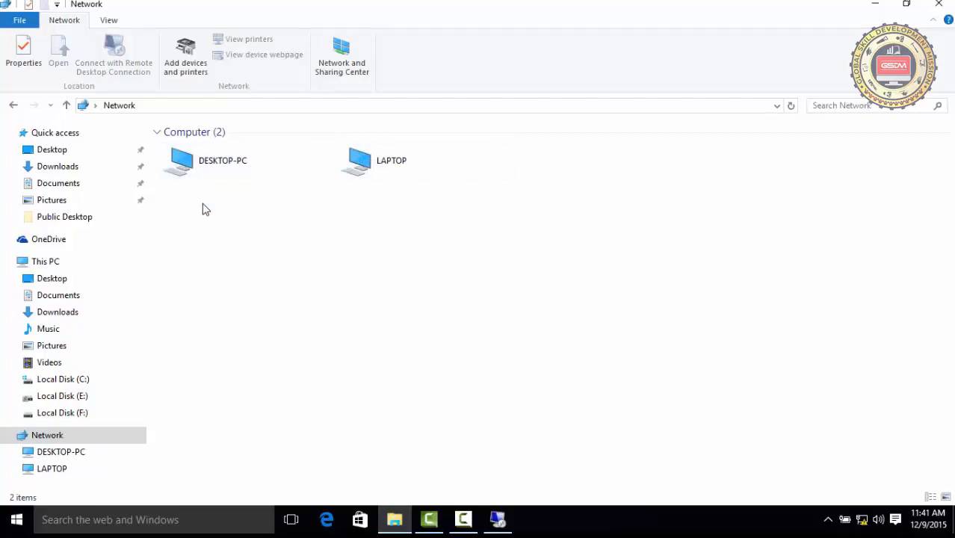
double_click(237, 167)
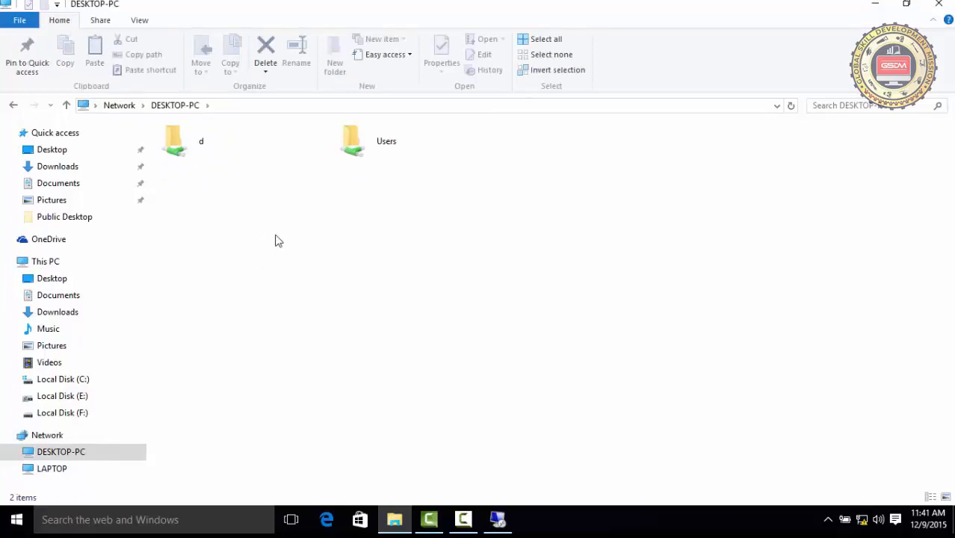
double_click(207, 149)
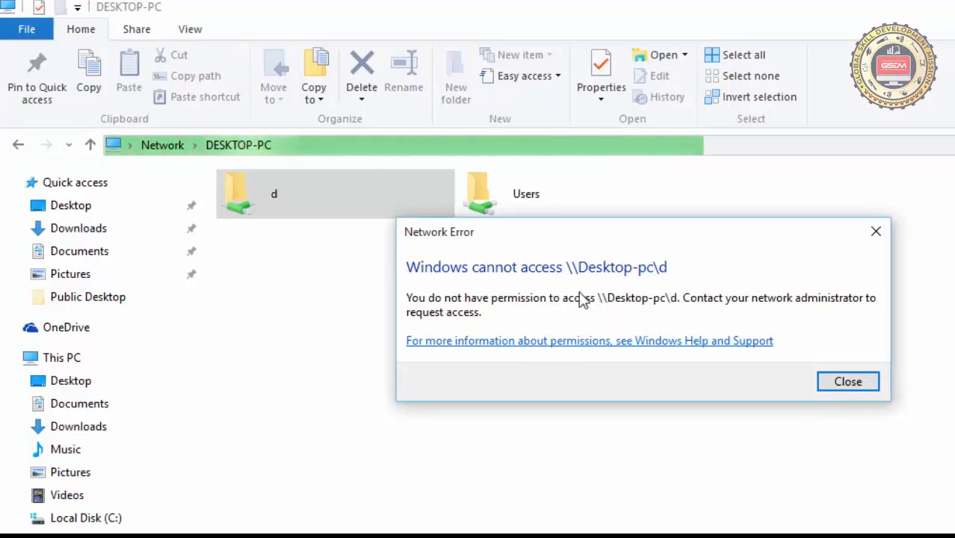
click(854, 388)
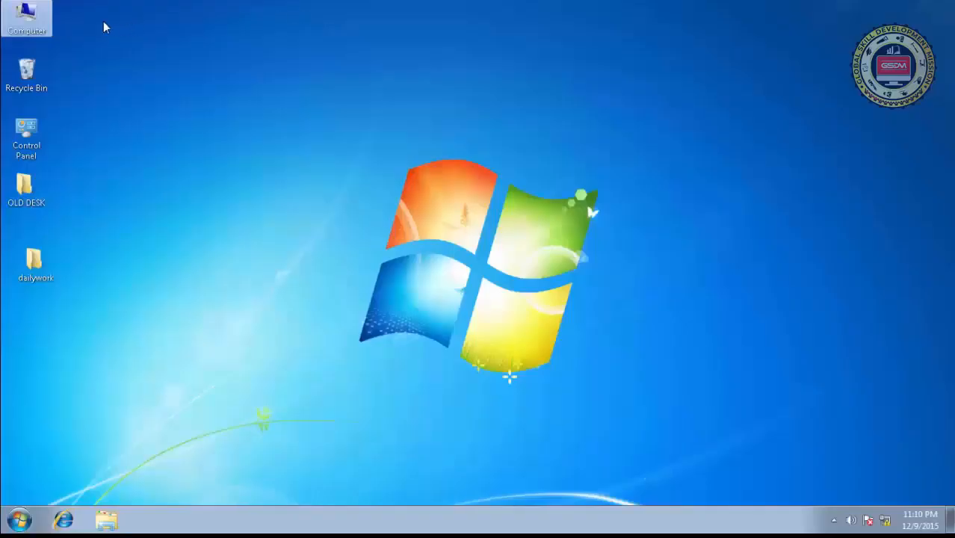
Switch back to DESKTOP-PC and open the security settings in the properties of New Volume (D:)
double_click(42, 18)
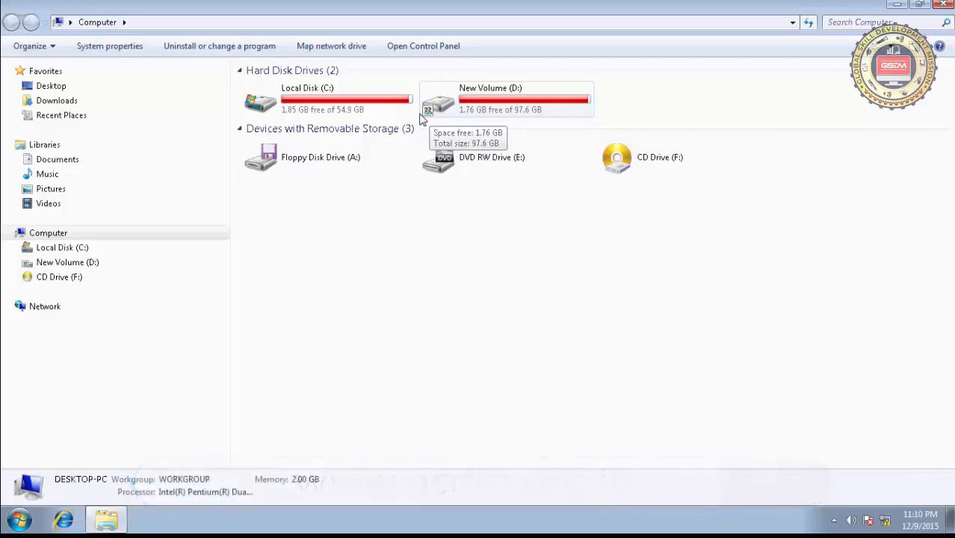
right_click(493, 108)
mouse_move(584, 166)
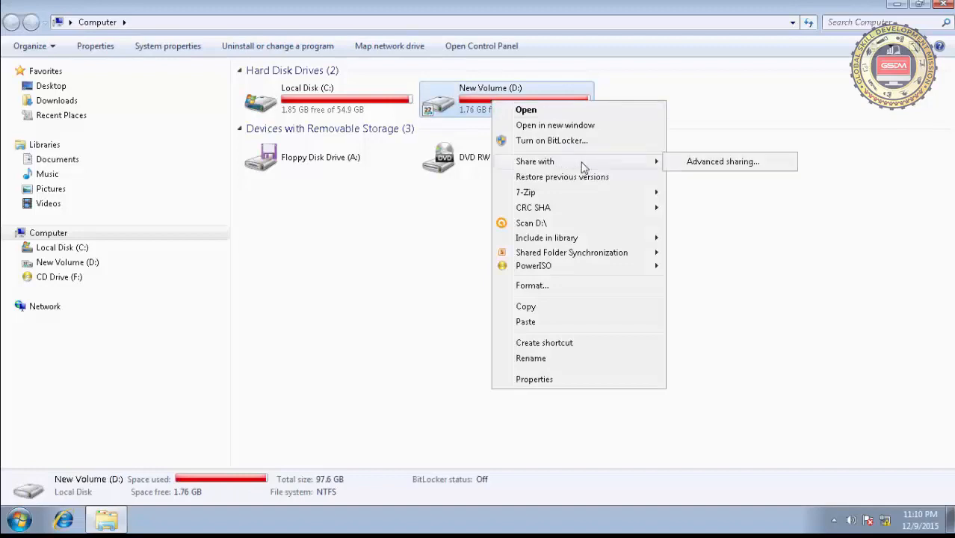
click(710, 162)
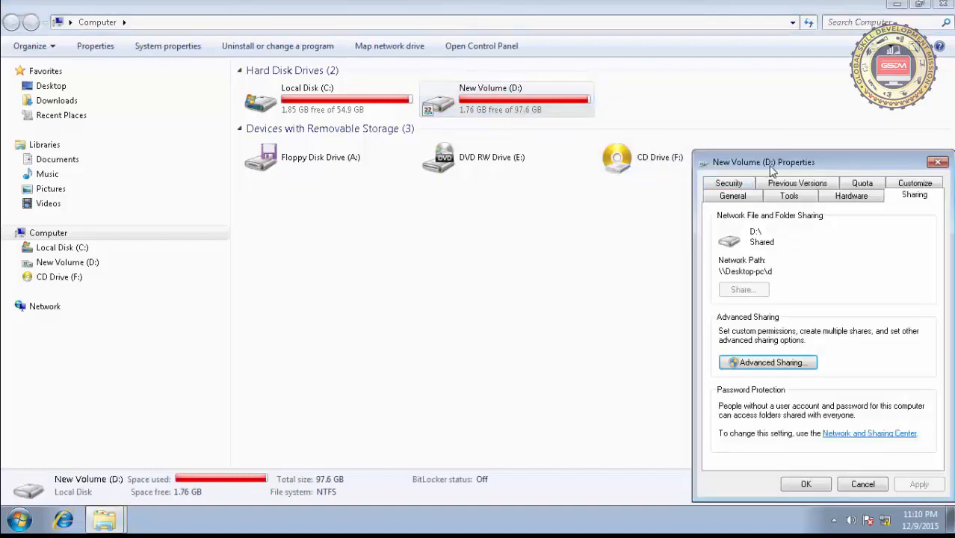
drag(768, 165, 434, 125)
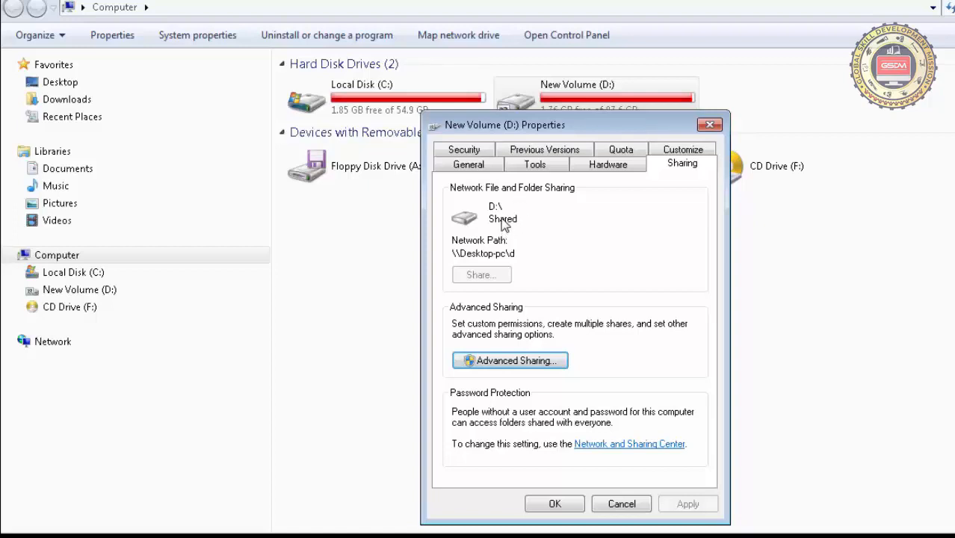
click(471, 154)
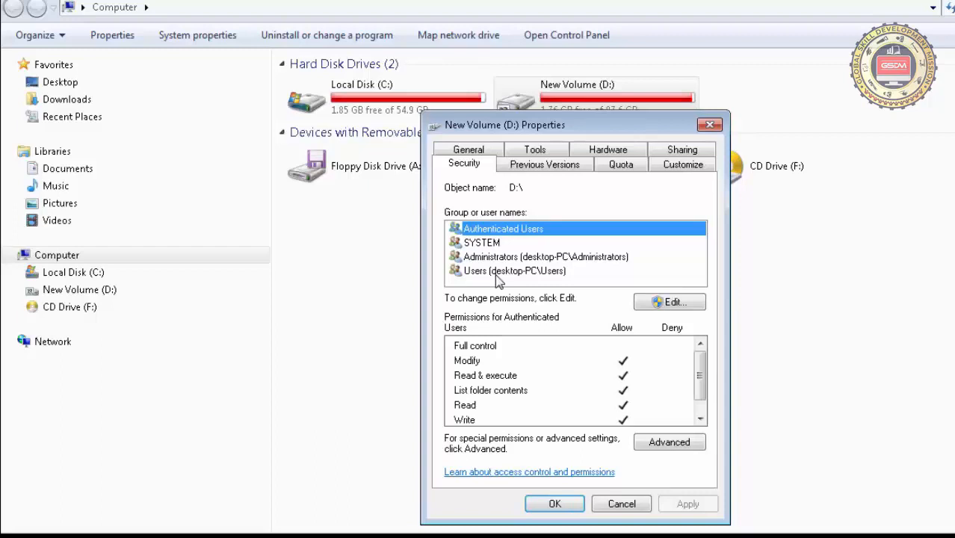
Add the group EVERYONE to the security permissions of New Volume (D:)
click(660, 302)
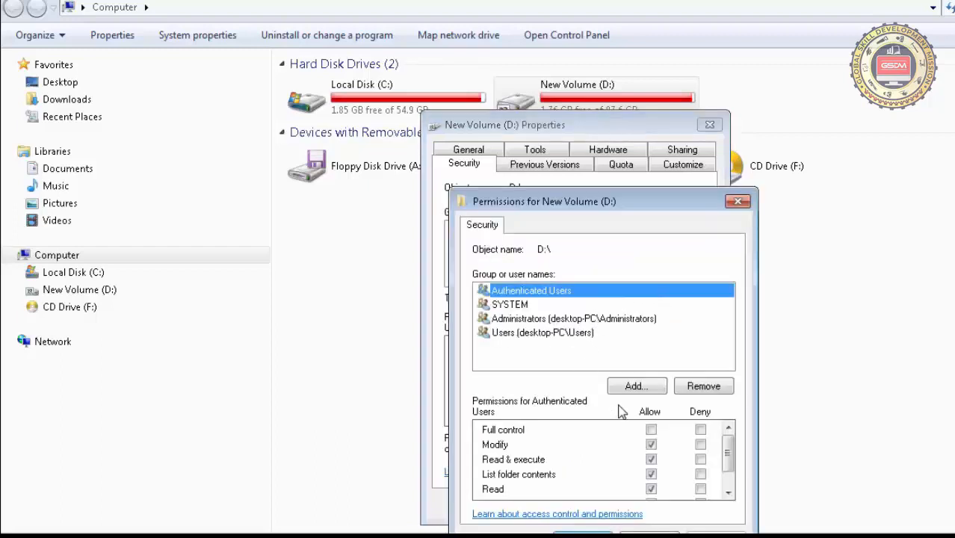
click(636, 387)
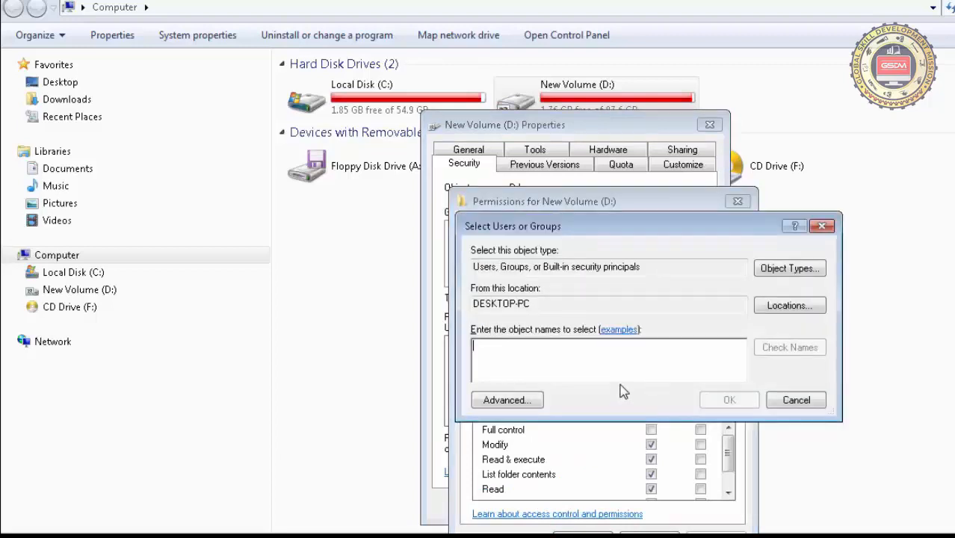
text(EVERY)
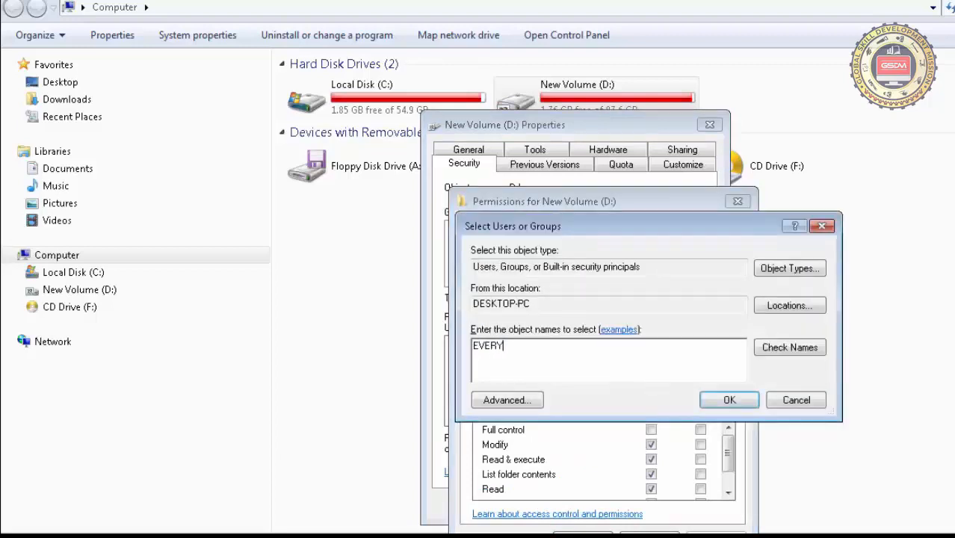
text(ONE)
click(732, 401)
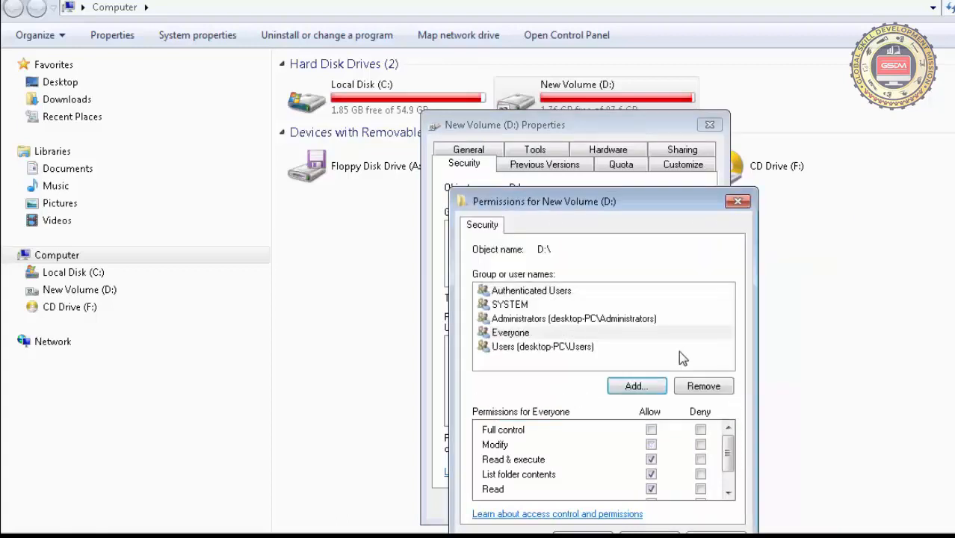
Allow Everyone Full control in the D: drive's security permissions and apply the change
click(521, 333)
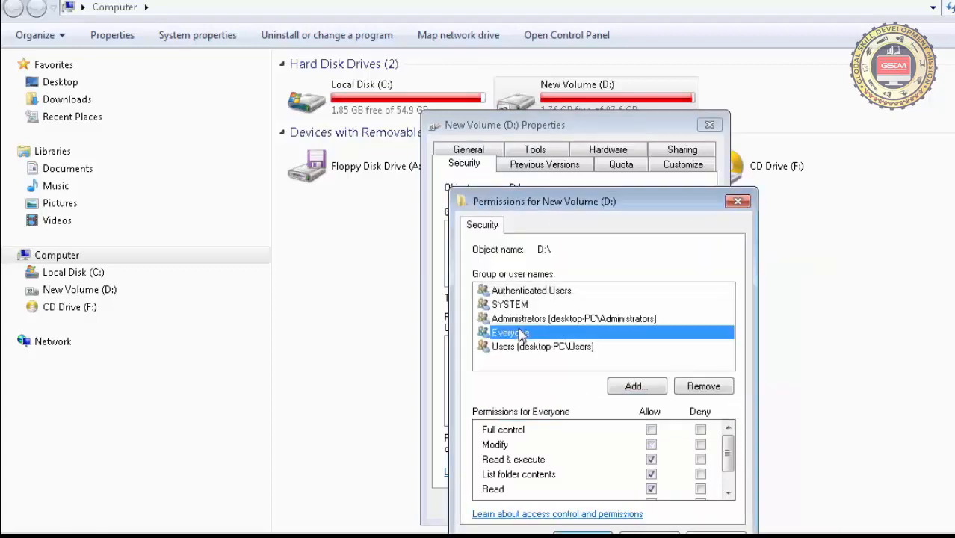
click(651, 429)
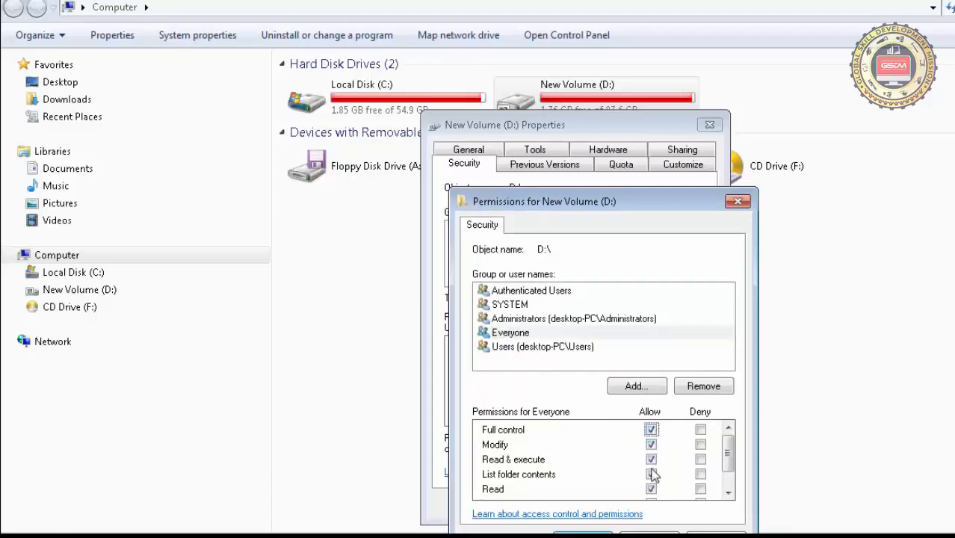
scroll(651, 477, down, 1)
scroll(650, 478, up, 1)
scroll(650, 479, down, 1)
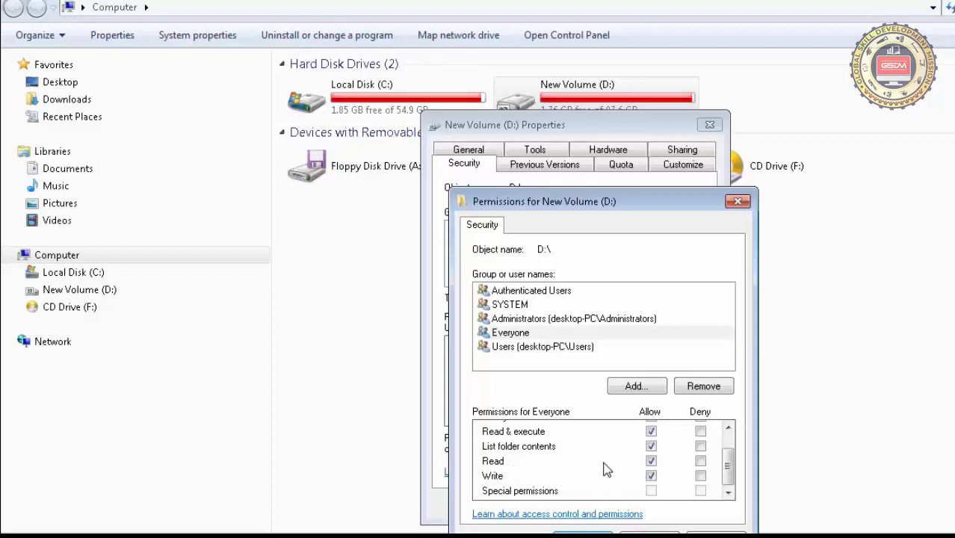
scroll(595, 448, up, 1)
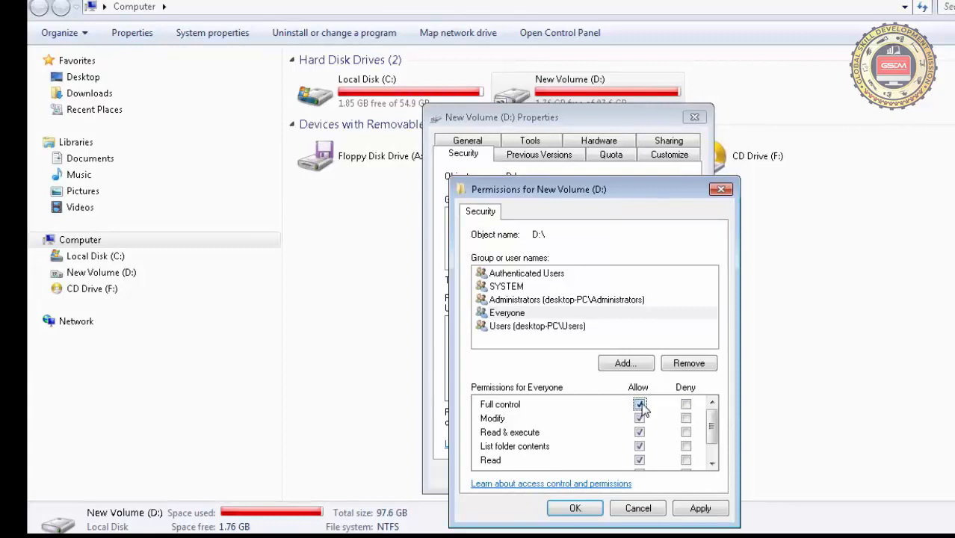
click(683, 516)
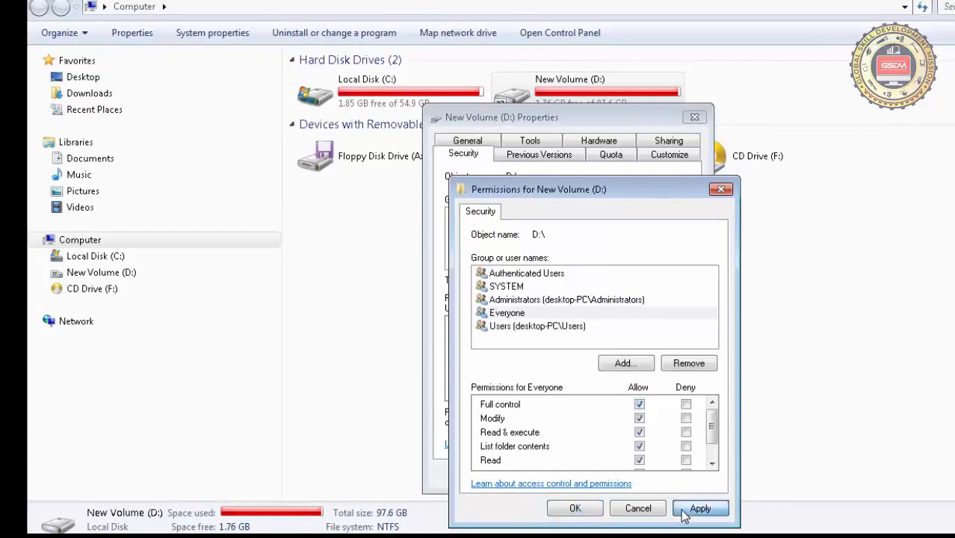
click(577, 509)
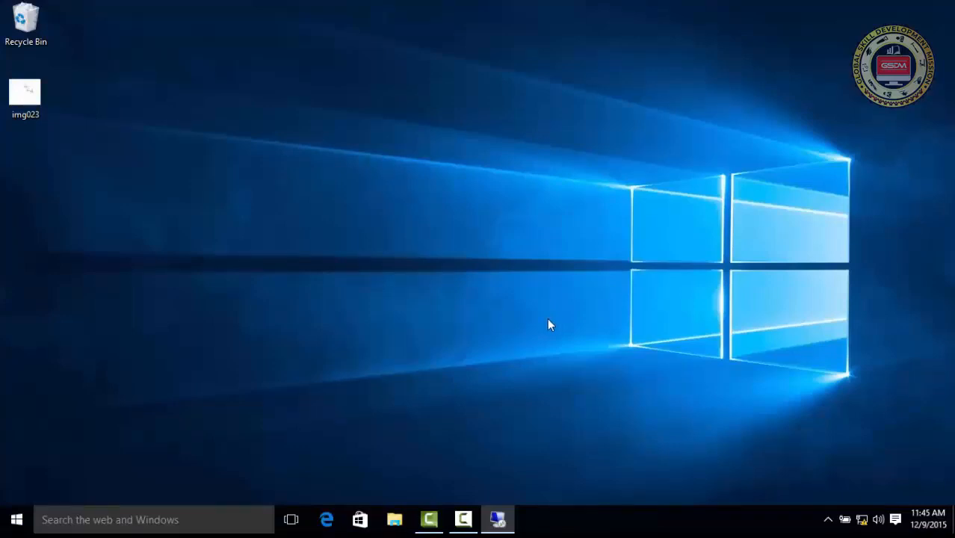
Switch to the Windows 10 computer and open the Dailyworkout folder in the shared drive d of DESKTOP-PC over the network
click(393, 519)
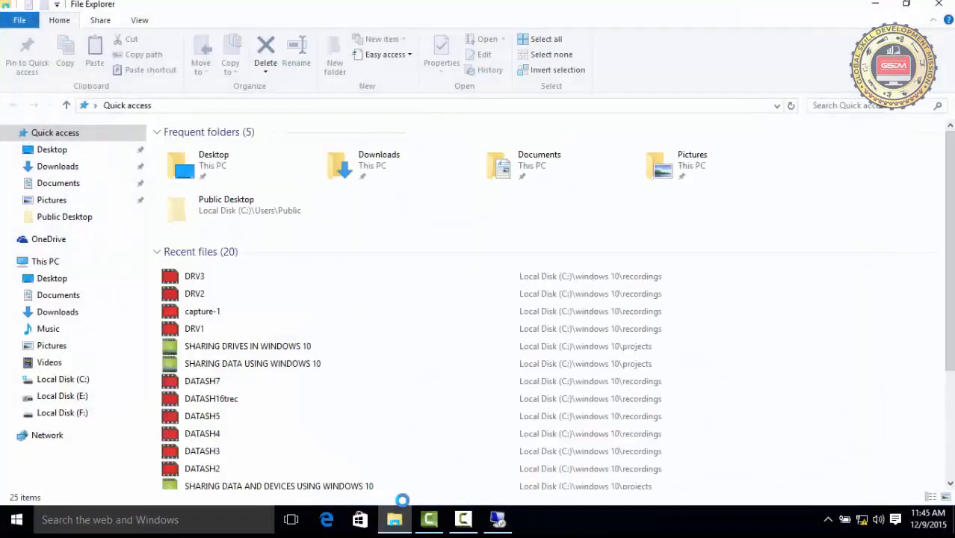
click(62, 439)
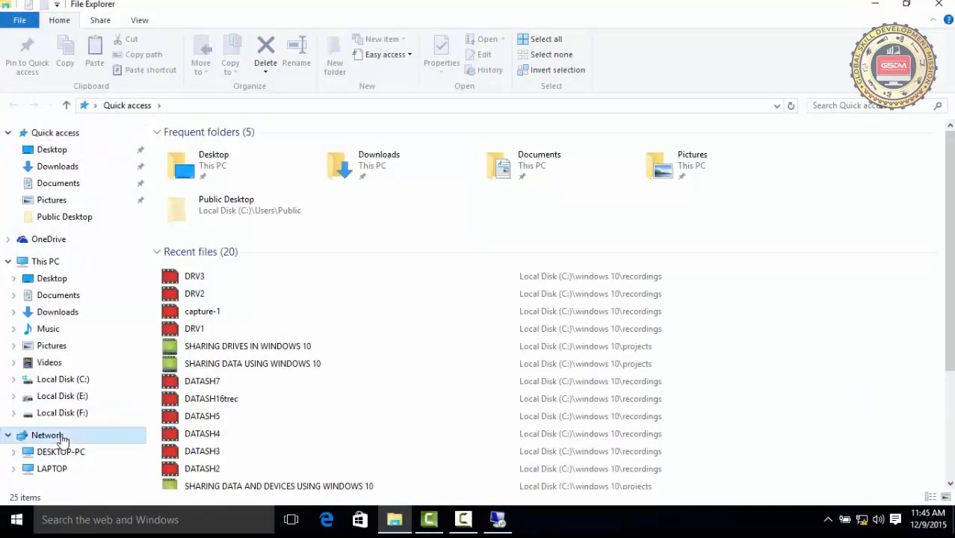
double_click(213, 162)
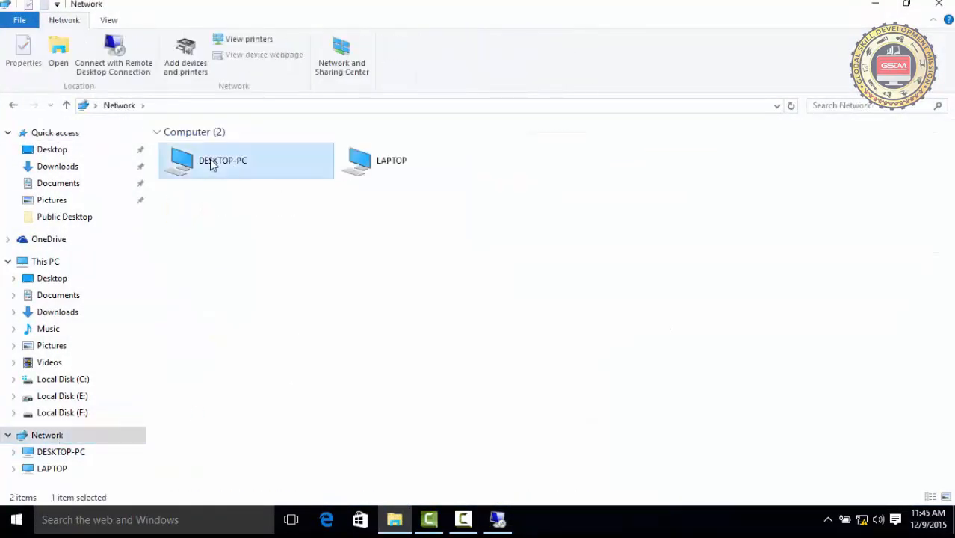
double_click(206, 142)
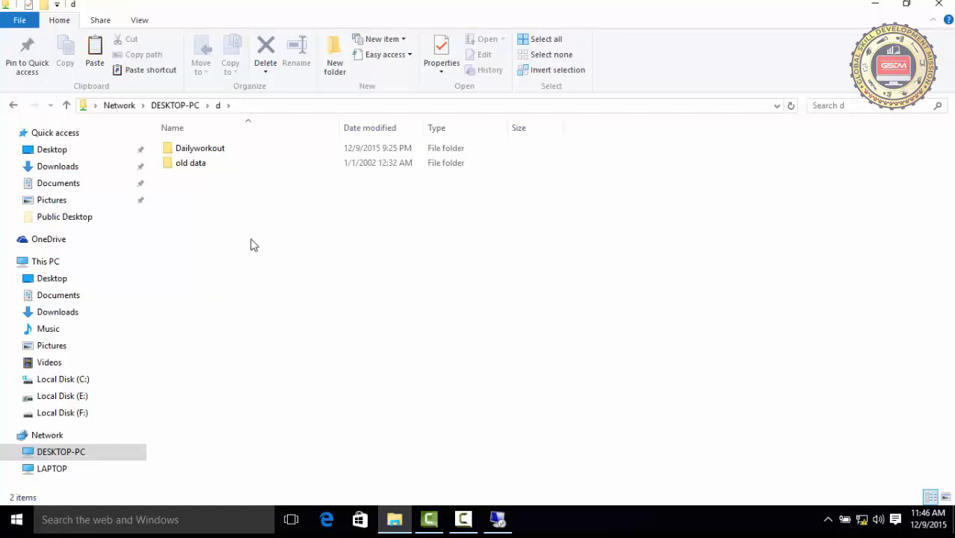
double_click(200, 152)
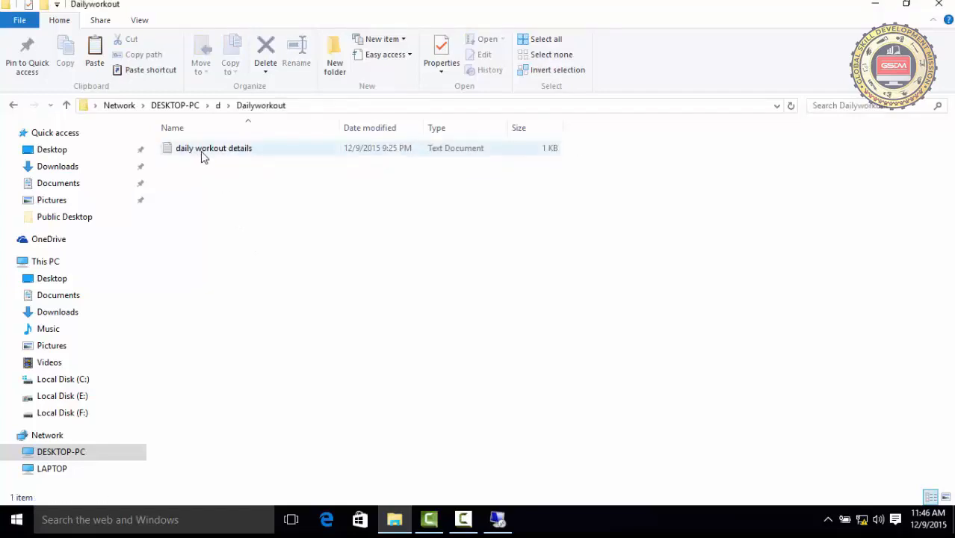
Copy the text file daily workout details from the shared Dailyworkout folder to the Windows 10 desktop
right_click(212, 151)
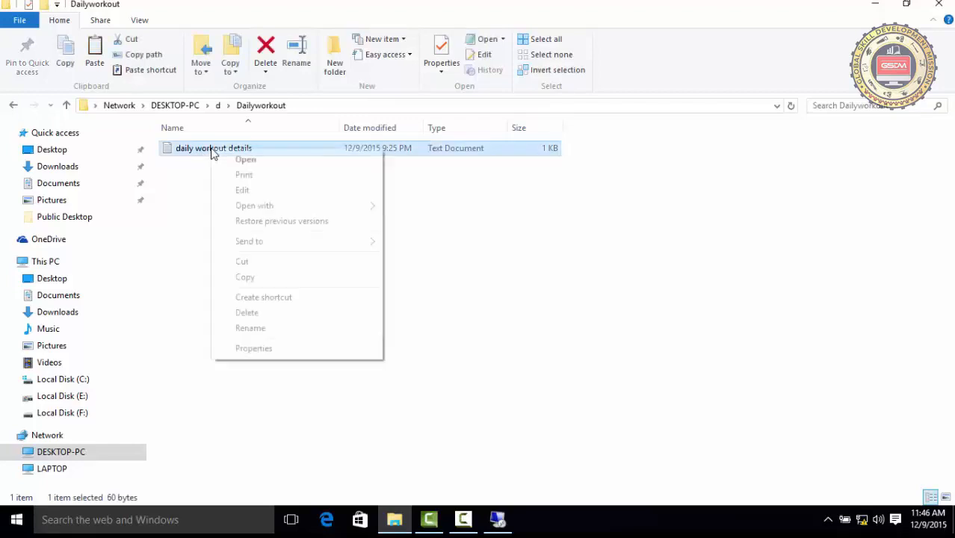
click(245, 277)
click(875, 3)
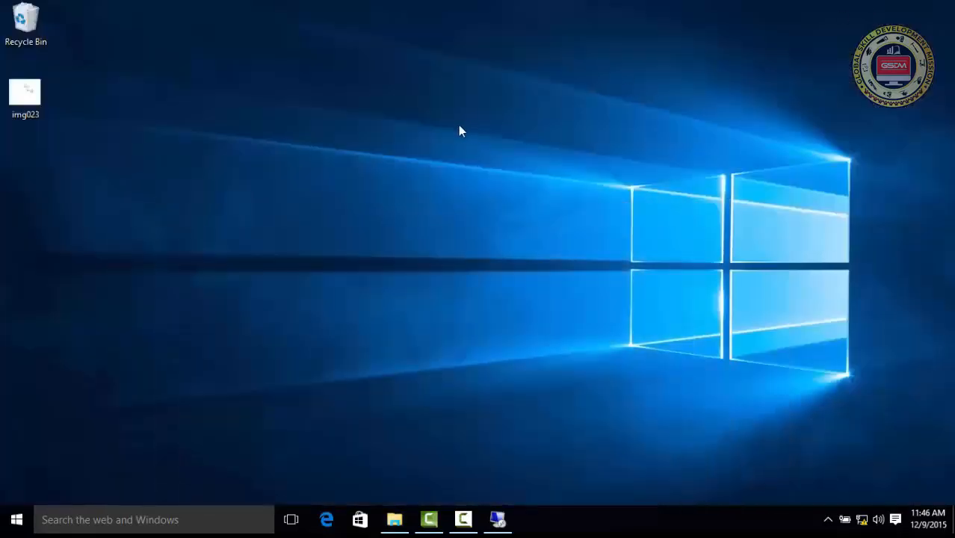
right_click(441, 127)
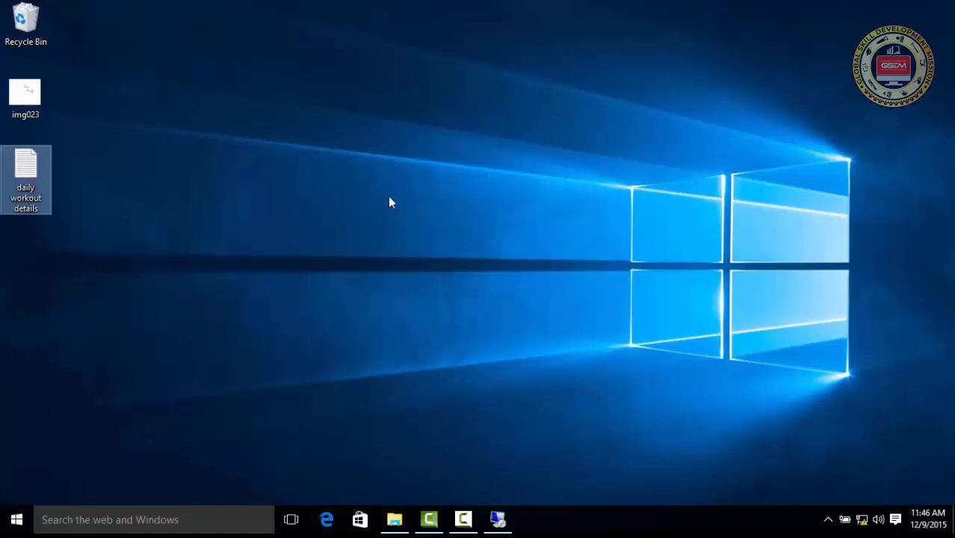
Copy the image img023 from the Windows 10 desktop into the shared Dailyworkout folder on DESKTOP-PC
right_click(30, 91)
click(61, 311)
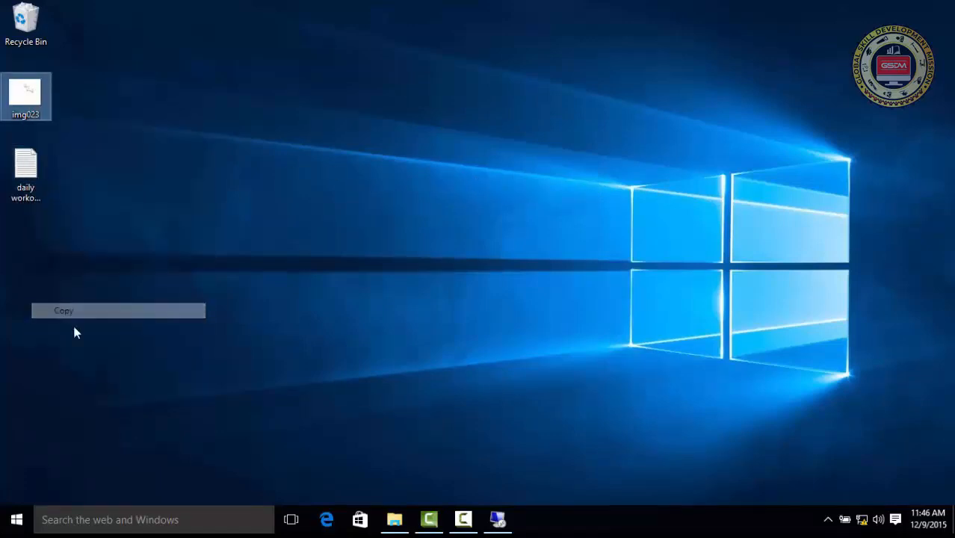
click(394, 519)
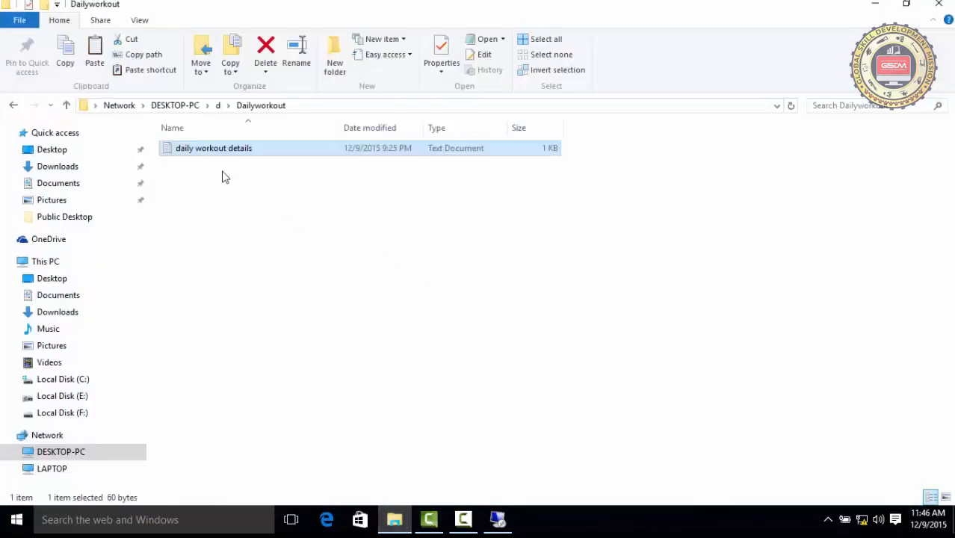
right_click(240, 253)
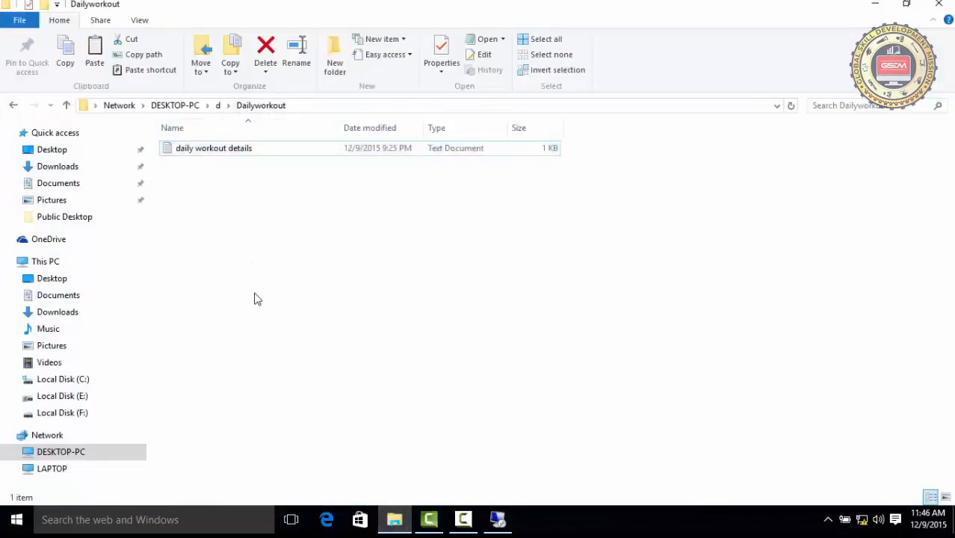
click(270, 349)
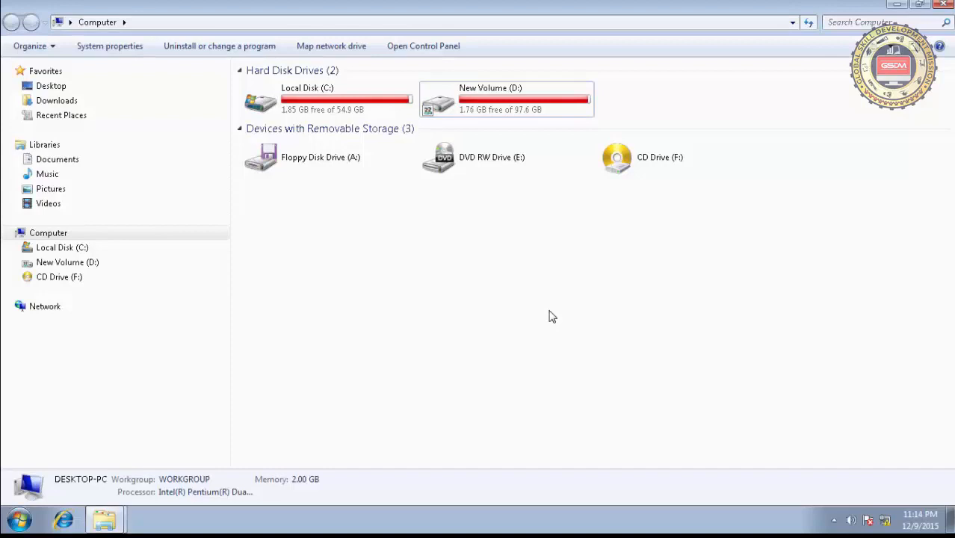
Switch to DESKTOP-PC, open the Dailyworkout folder on New Volume (D:) and select img023 to check the transfer
double_click(510, 110)
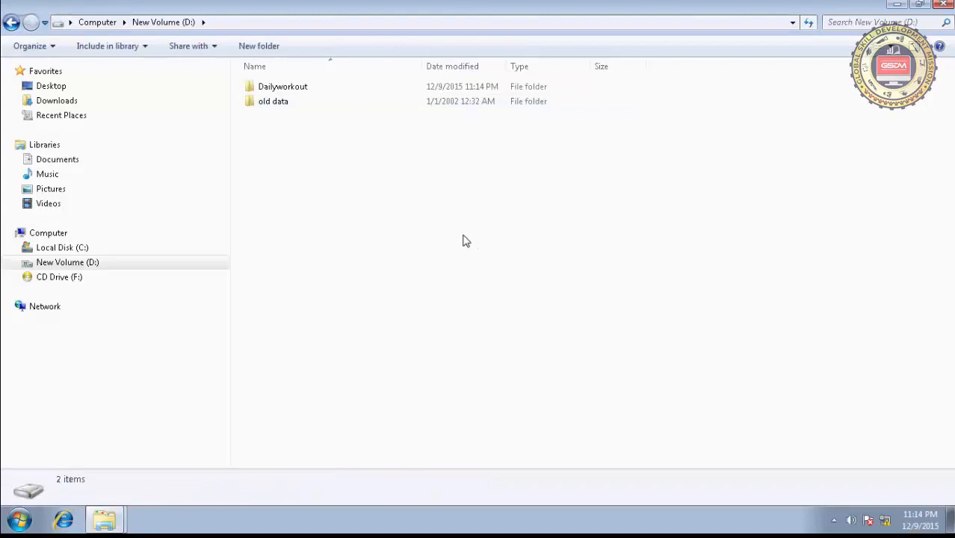
double_click(295, 88)
click(356, 119)
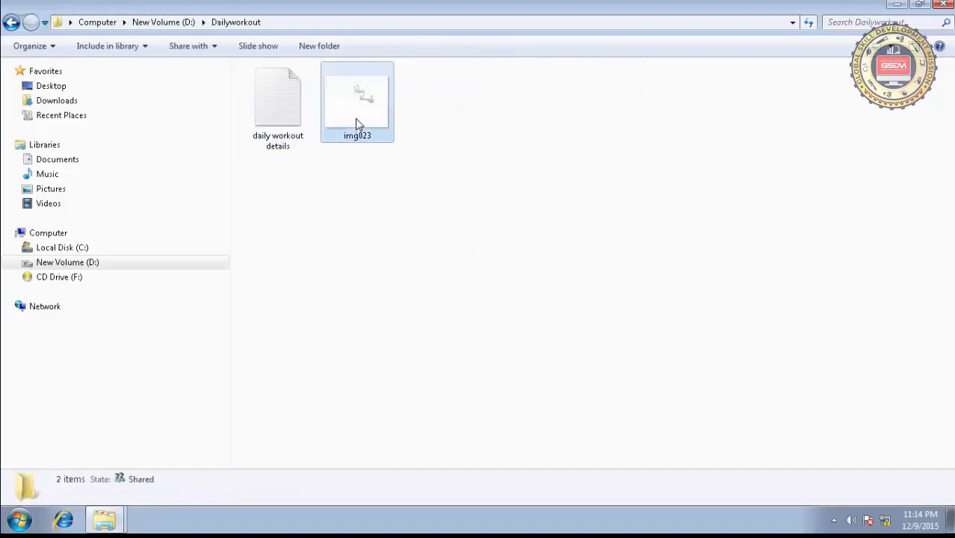